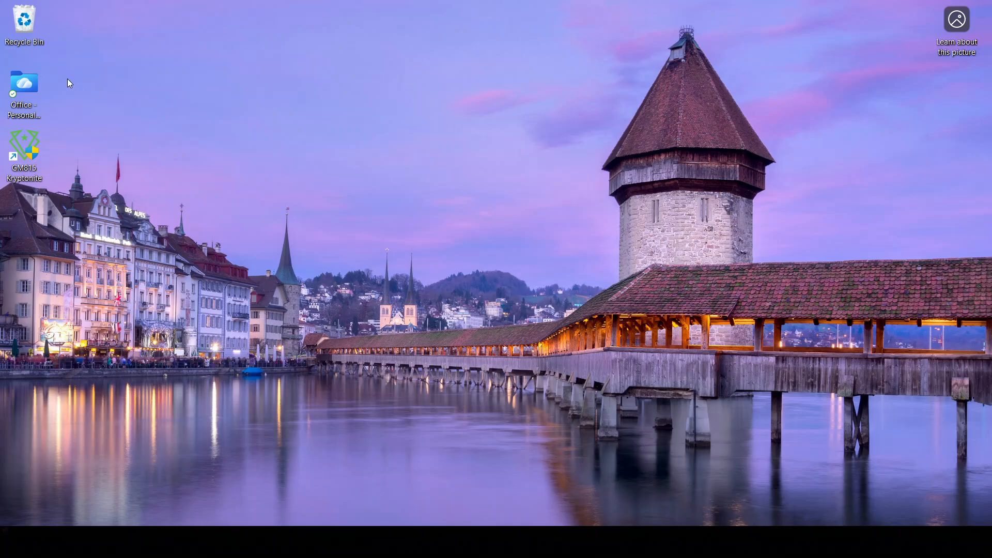
- Open the personal OneDrive and upload IMG_8299, IMG_8300 and the two screenshot images from the Icloud folder in Downloads to My files
{"action": "double_click", "coordinate": [24, 85]}
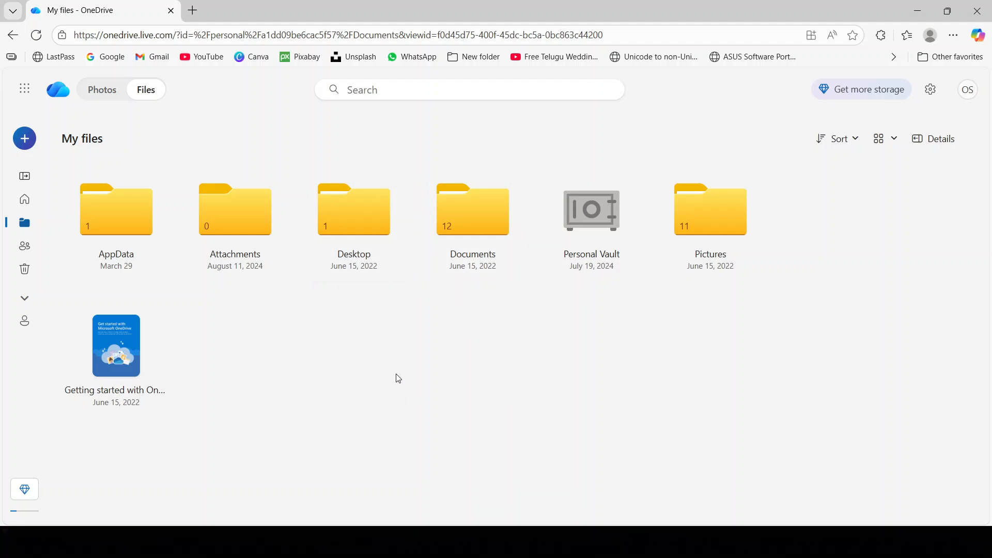
{"action": "left_click", "coordinate": [24, 139]}
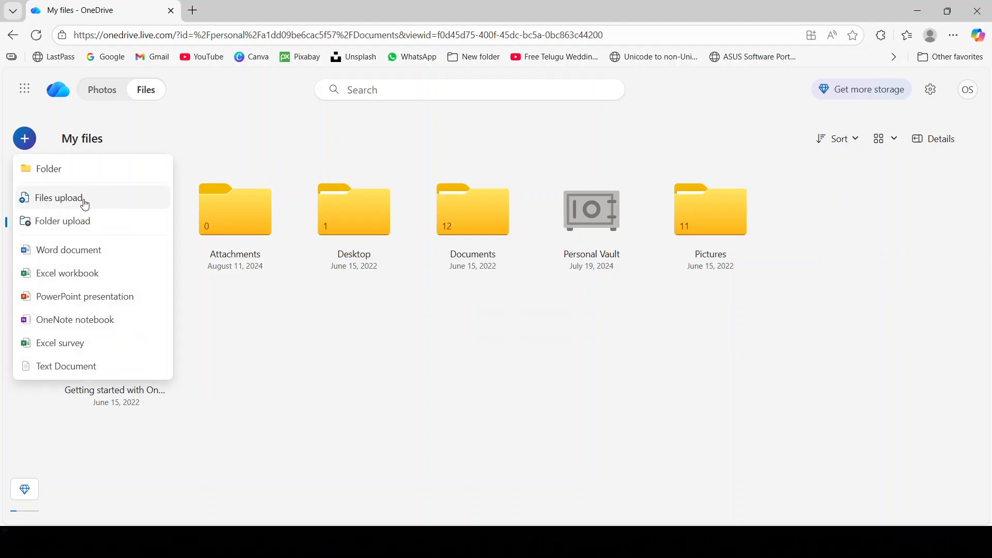
{"action": "left_click", "coordinate": [82, 199]}
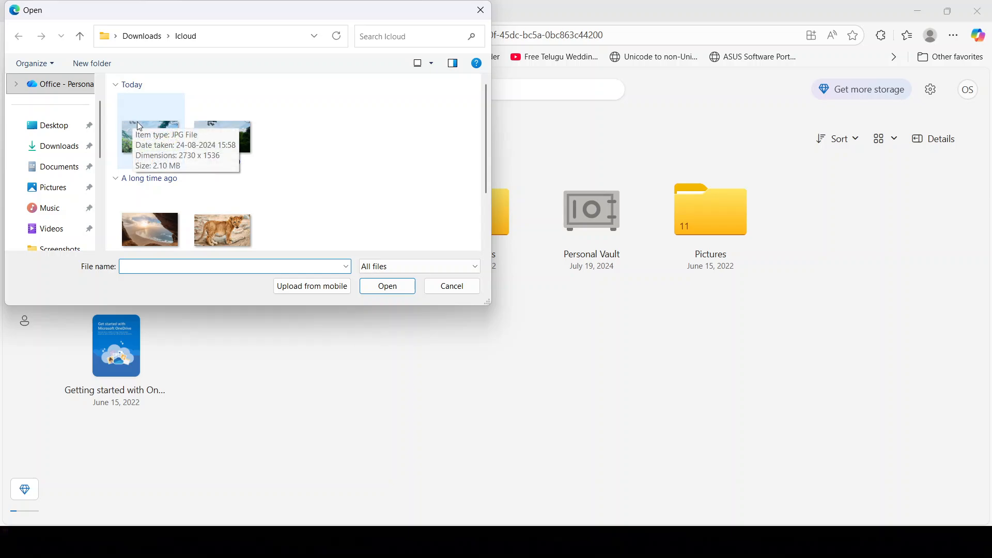
{"action": "scroll", "coordinate": [333, 186], "scroll_direction": "down", "scroll_amount": 1}
{"action": "scroll", "coordinate": [307, 180], "scroll_direction": "up", "scroll_amount": 1}
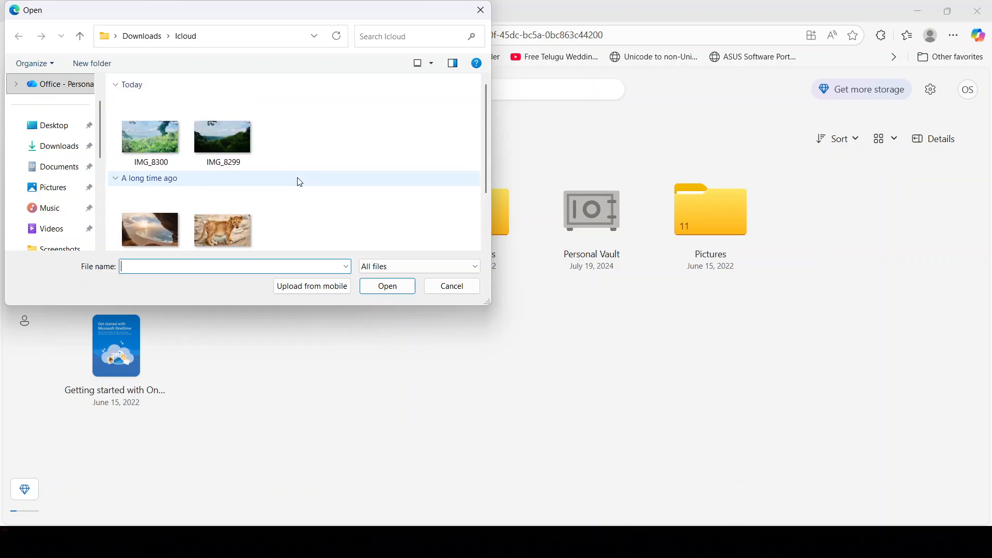
{"action": "left_click", "coordinate": [135, 121]}
{"action": "left_click", "coordinate": [216, 144], "text": "ctrl"}
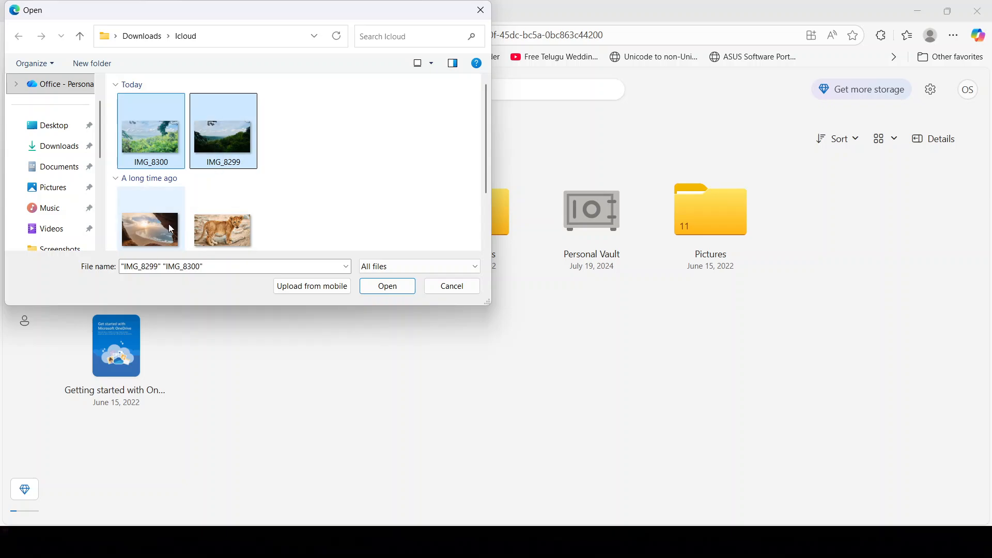
{"action": "left_click", "coordinate": [150, 230], "text": "ctrl"}
{"action": "left_click", "coordinate": [238, 206], "text": "ctrl"}
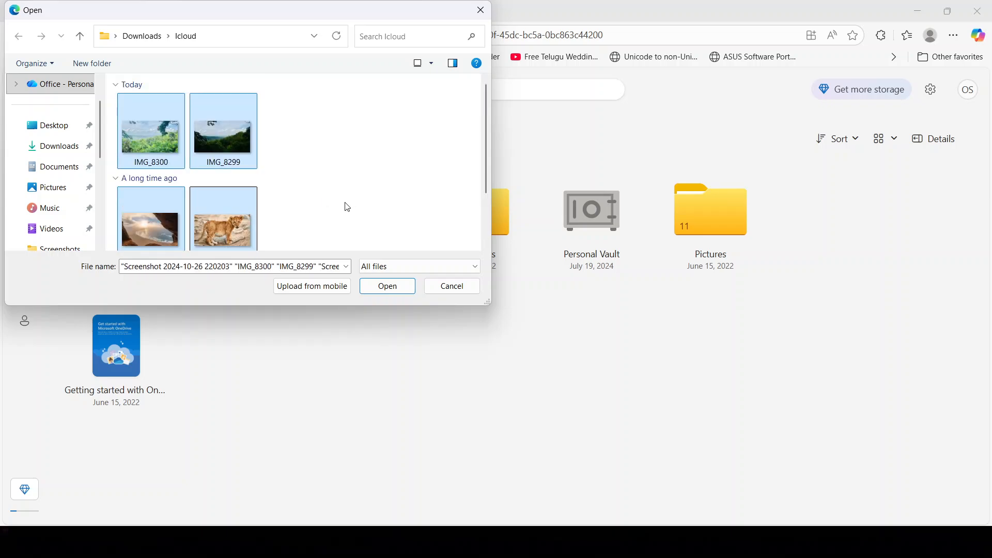
{"action": "left_click", "coordinate": [388, 290]}
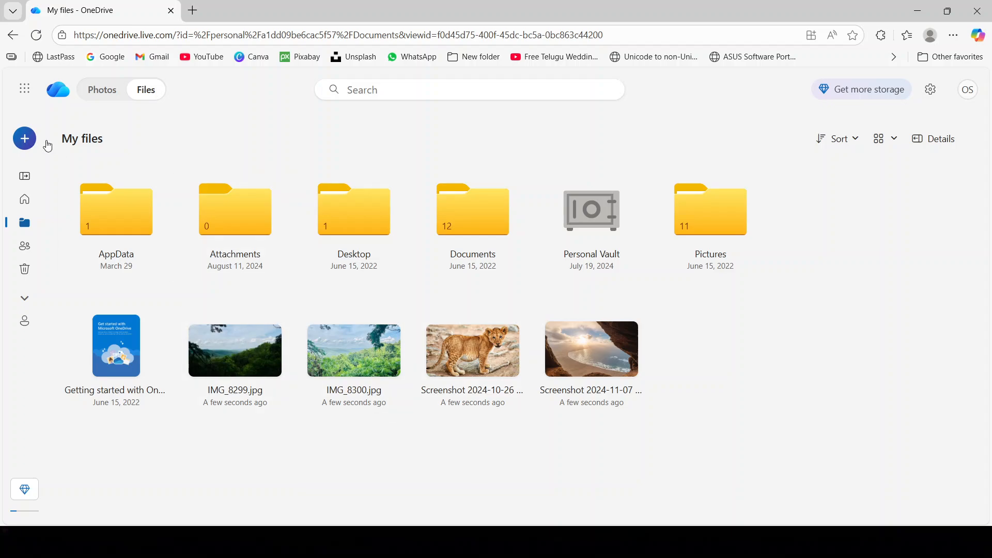
- Create a new folder named "Nacture" in My files
{"action": "left_click", "coordinate": [25, 139]}
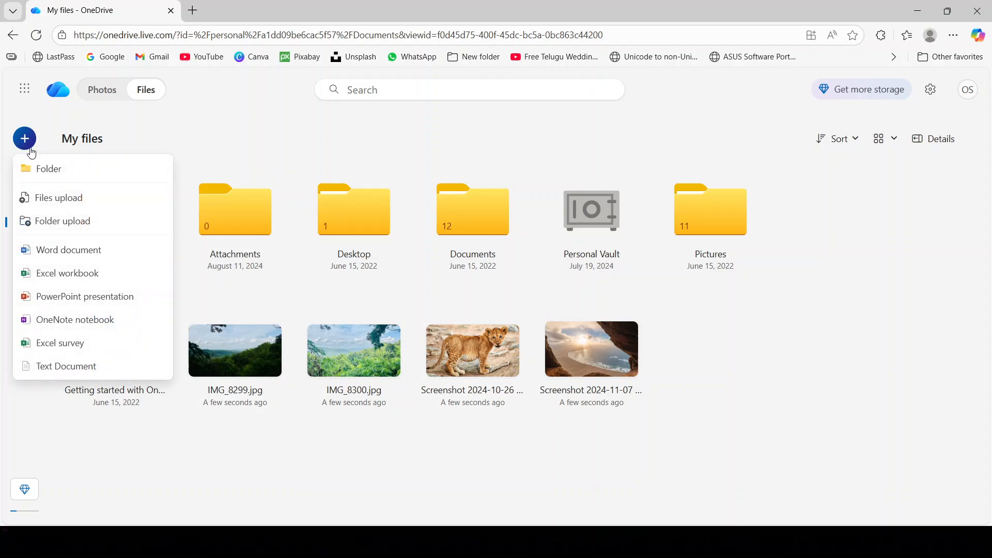
{"action": "left_click", "coordinate": [59, 176]}
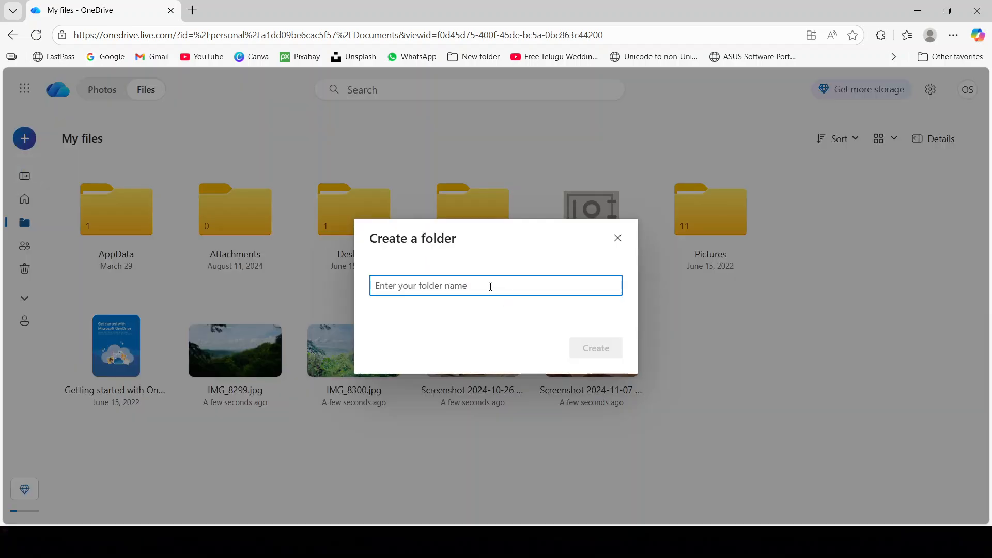
{"action": "type", "text": "Nature"}
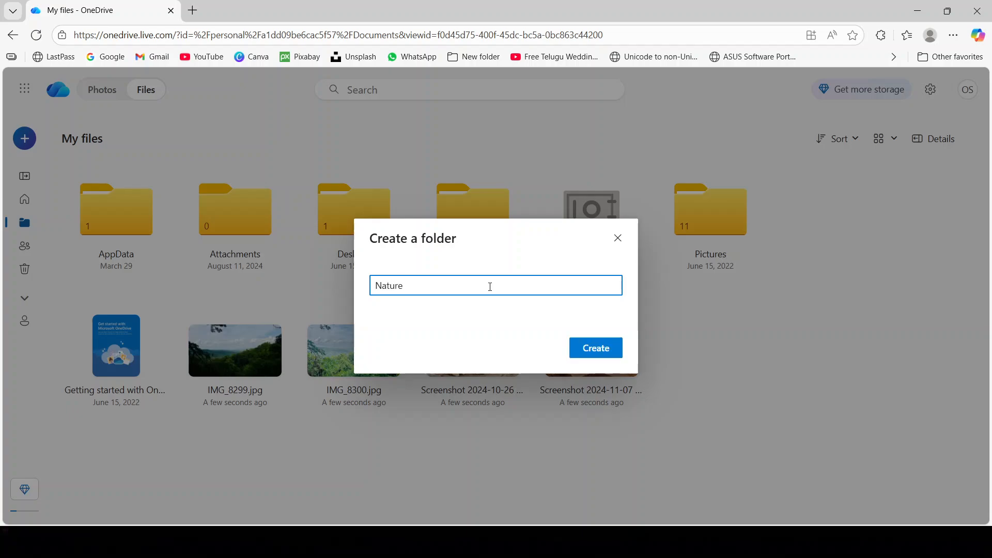
{"action": "key", "text": "BackSpace"}
{"action": "key", "text": "BackSpace"}
{"action": "key", "text": "BackSpace"}
{"action": "type", "text": "cture"}
{"action": "key", "text": "Return"}
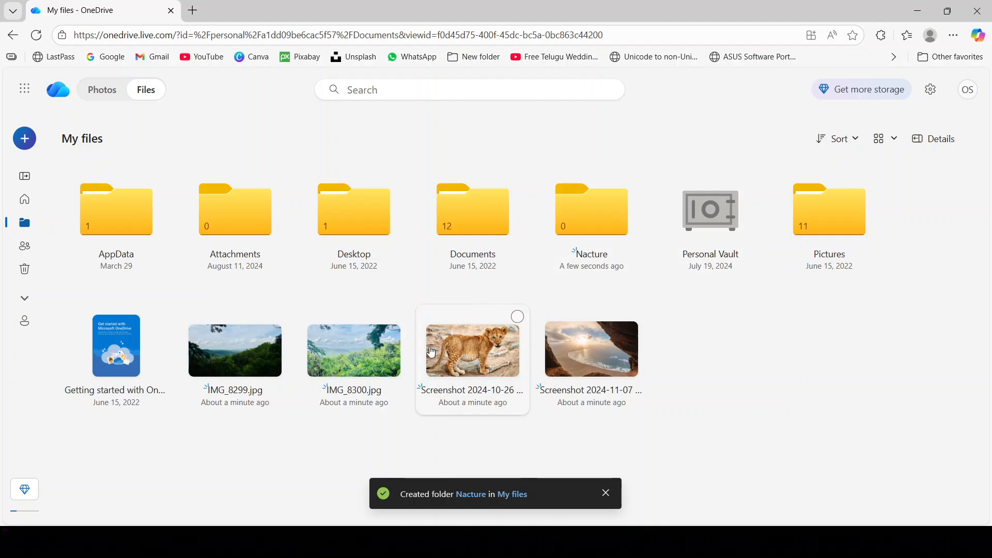
- Move IMG_8299.jpg into the Nacture folder, check the folder's contents and return to My files
{"action": "left_click_drag", "start_coordinate": [248, 360], "coordinate": [599, 222]}
{"action": "left_click_drag", "start_coordinate": [566, 268], "coordinate": [581, 227]}
{"action": "left_click", "coordinate": [580, 228]}
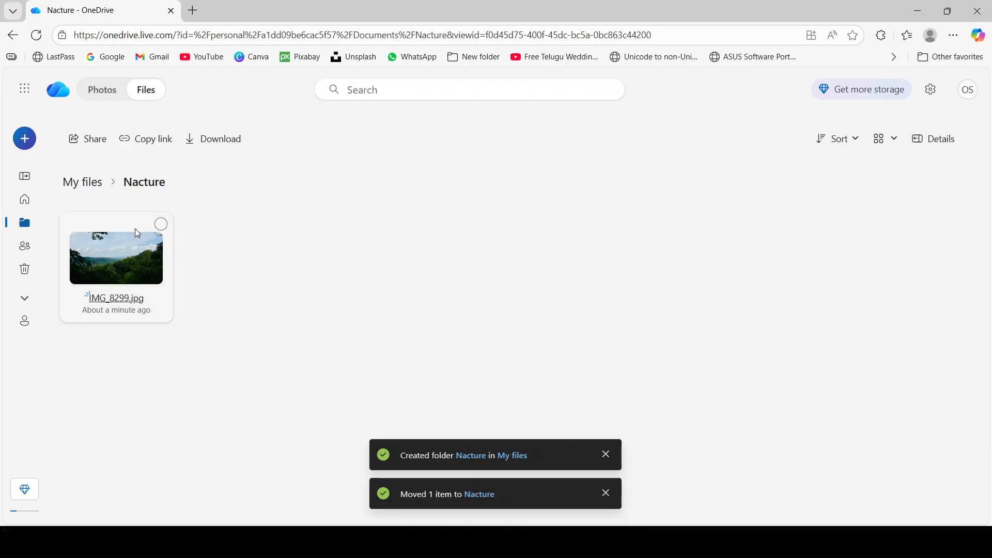
{"action": "left_click", "coordinate": [84, 183]}
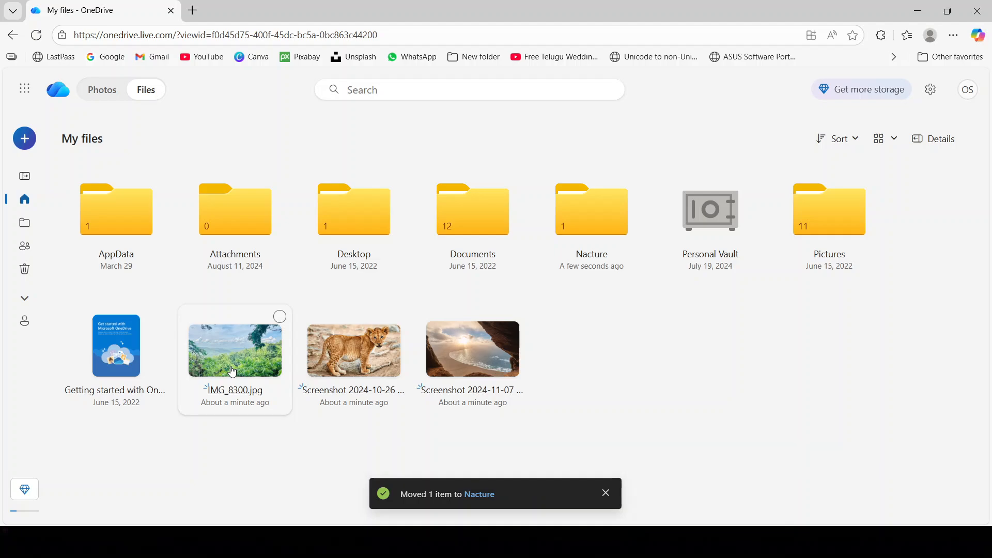
- Try adding the tag "Location" to IMG_8300.jpg, discard the entry and deselect the image
{"action": "left_click", "coordinate": [280, 317]}
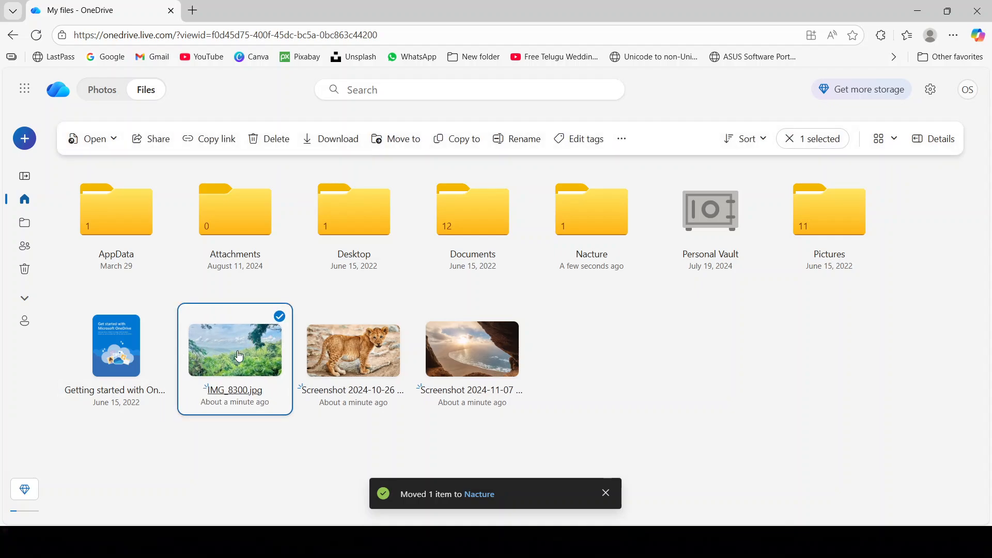
{"action": "left_click", "coordinate": [578, 151]}
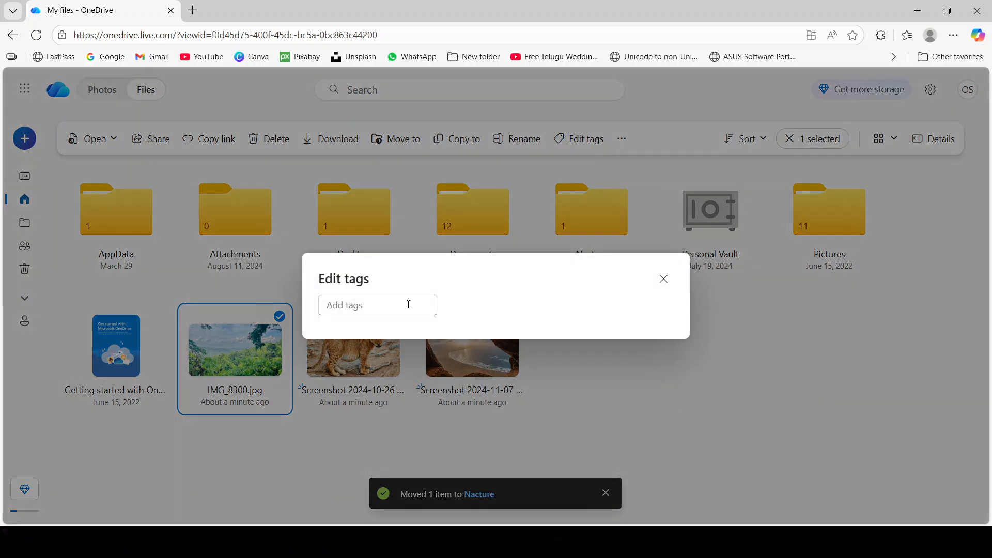
{"action": "left_click", "coordinate": [408, 305]}
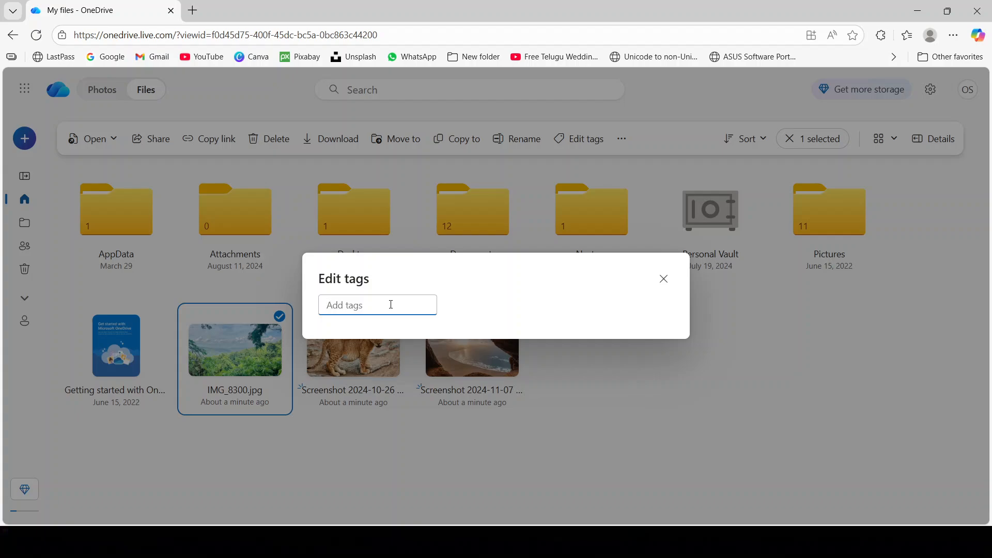
{"action": "type", "text": "Location"}
{"action": "key", "text": "BackSpace"}
{"action": "key", "text": "BackSpace"}
{"action": "key", "text": "BackSpace"}
{"action": "key", "text": "BackSpace"}
{"action": "key", "text": "BackSpace"}
{"action": "key", "text": "BackSpace"}
{"action": "key", "text": "BackSpace"}
{"action": "left_click", "coordinate": [663, 279]}
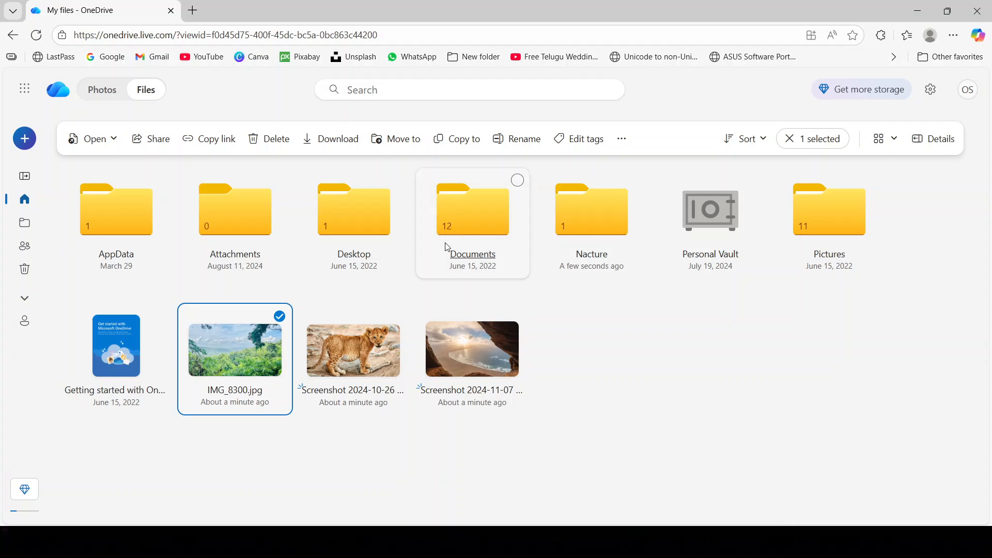
{"action": "left_click", "coordinate": [280, 317]}
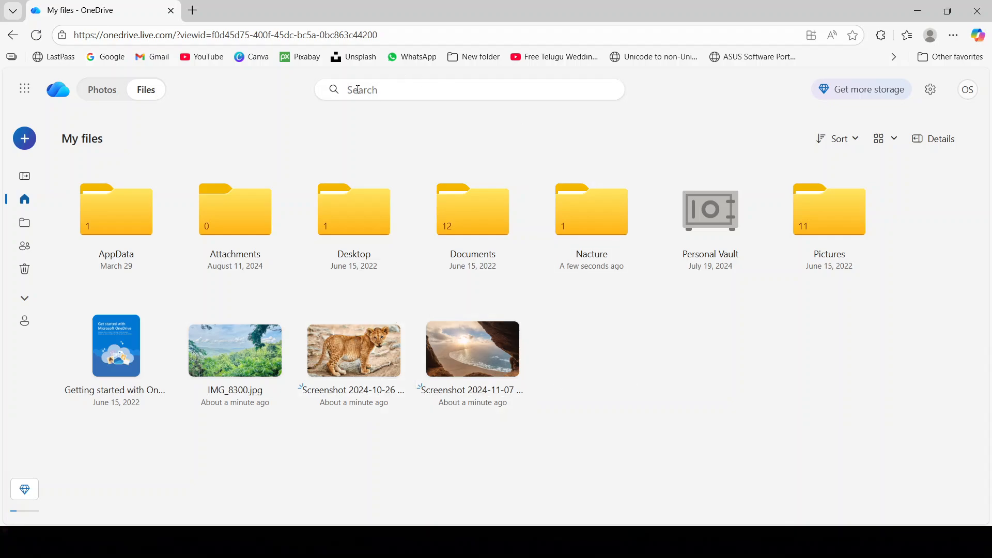
- Search OneDrive for "IMG", clear the search and return to My files
{"action": "type", "text": "IMG"}
{"action": "key", "text": "Return"}
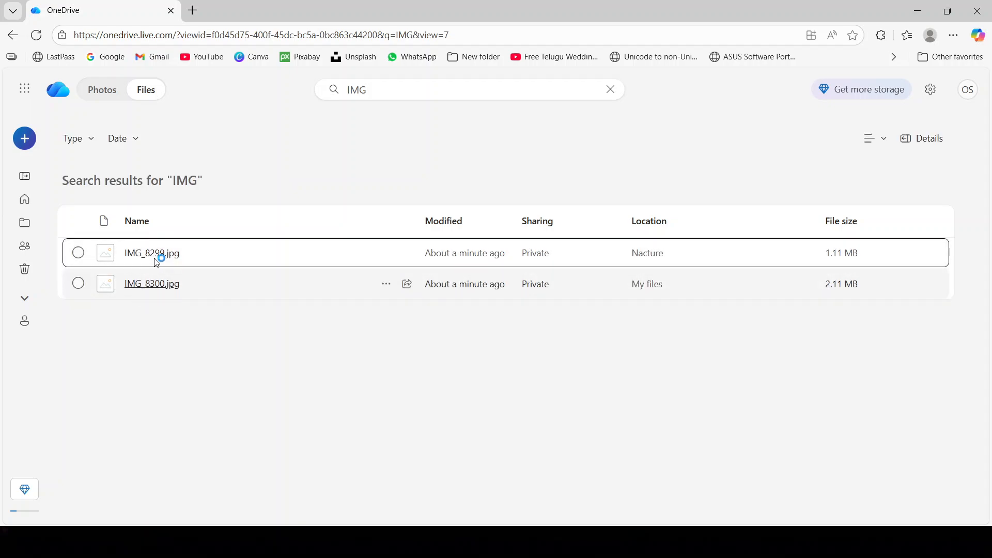
{"action": "left_click", "coordinate": [339, 93]}
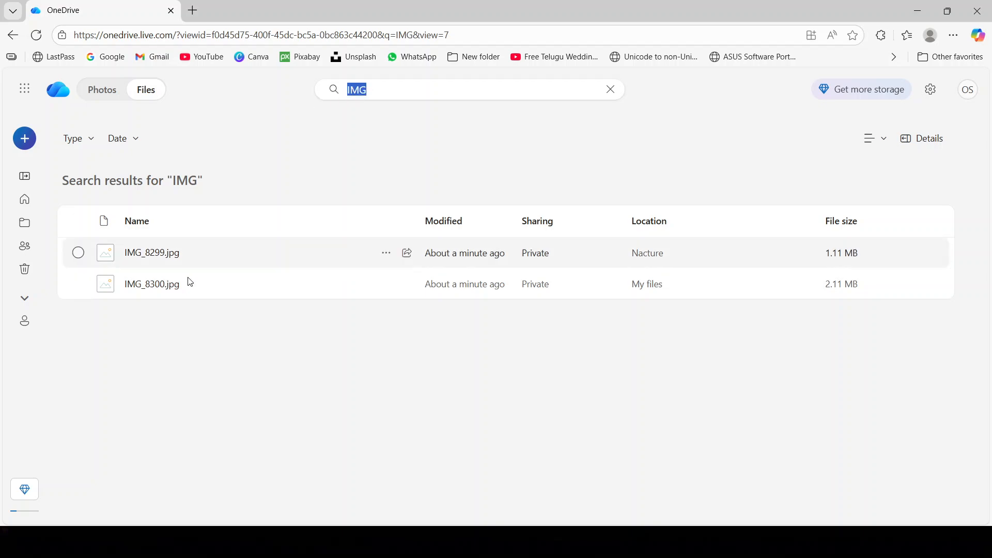
{"action": "left_click", "coordinate": [610, 89]}
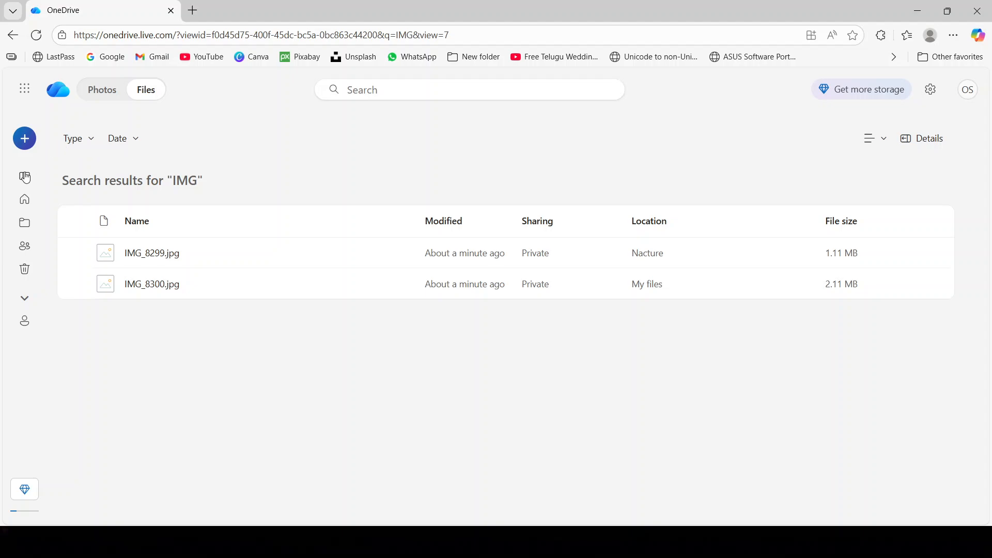
{"action": "left_click", "coordinate": [24, 223]}
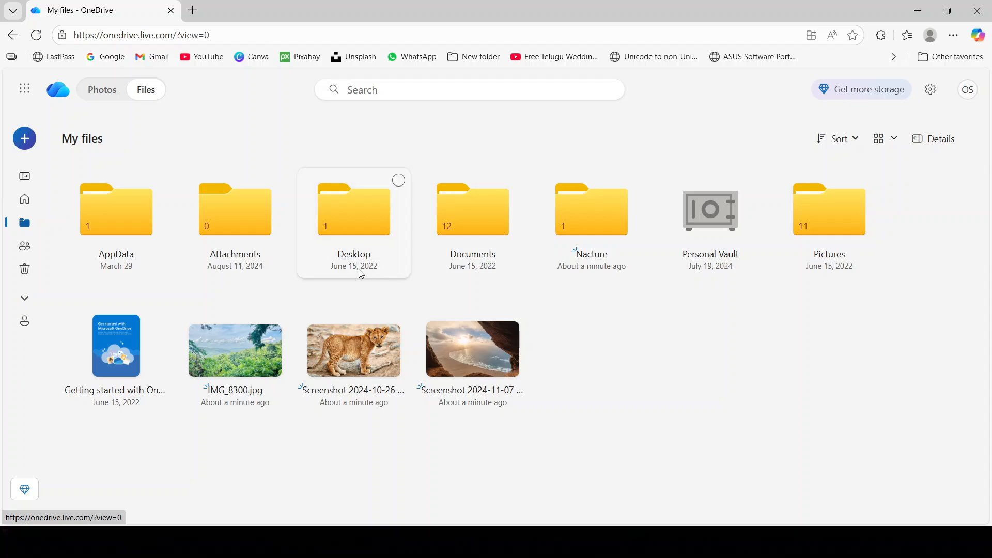
- Review the sharing options for IMG_8300.jpg and the lion cub screenshot together, and close them without sending
{"action": "left_click", "coordinate": [279, 317]}
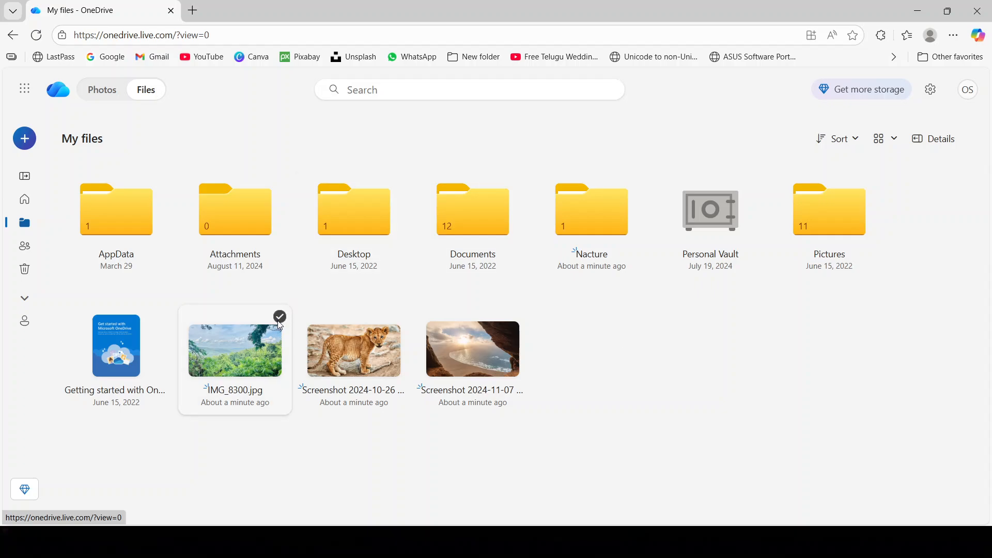
{"action": "left_click", "coordinate": [398, 316]}
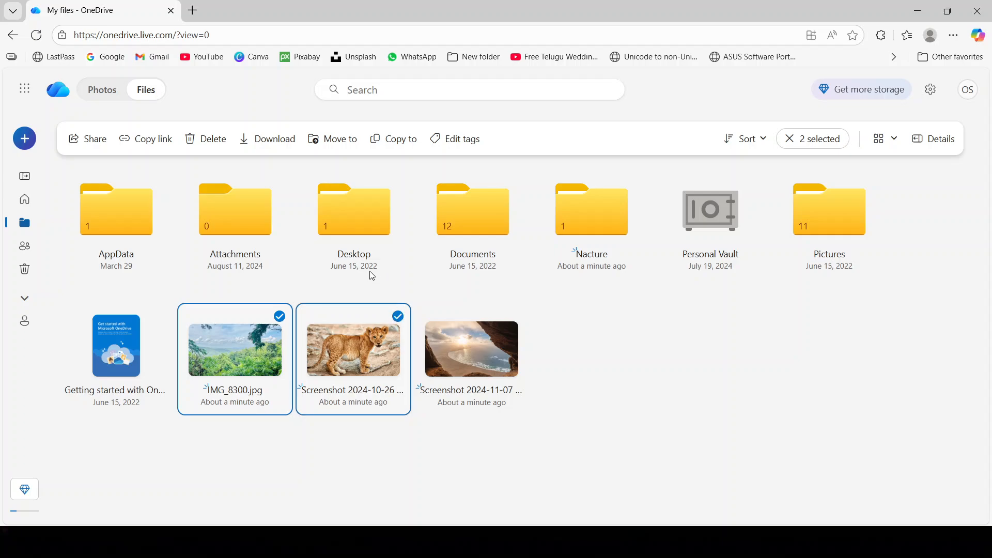
{"action": "left_click", "coordinate": [80, 141]}
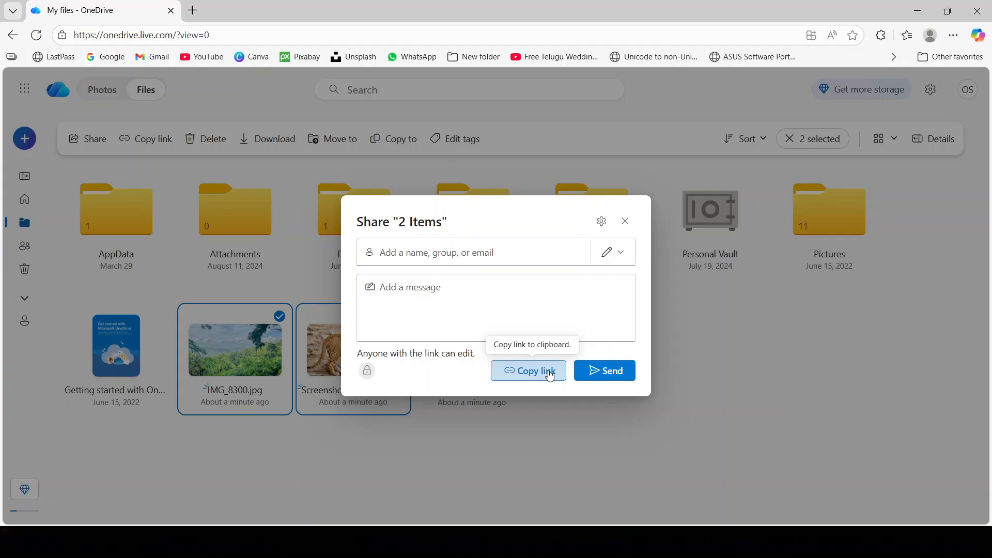
{"action": "left_click", "coordinate": [505, 251]}
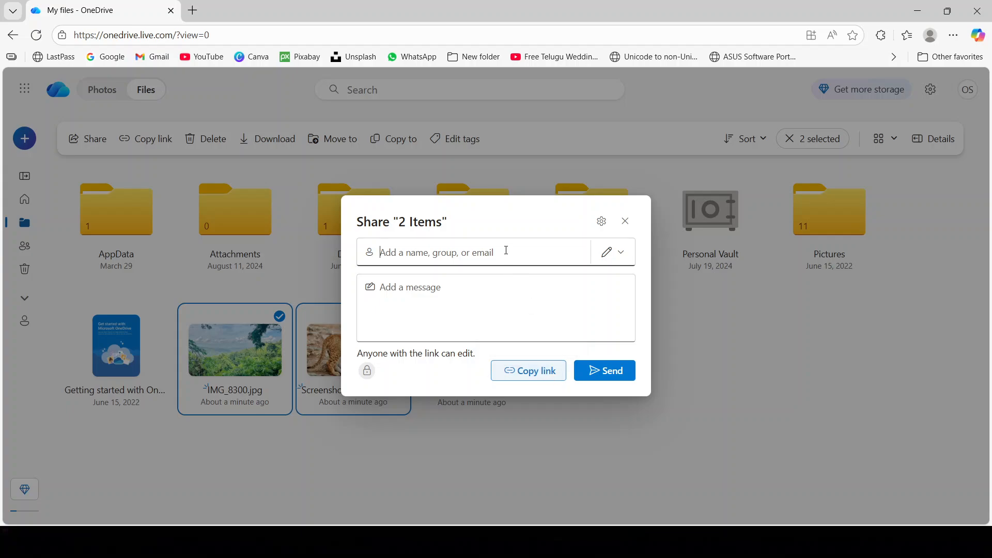
{"action": "left_click", "coordinate": [523, 321]}
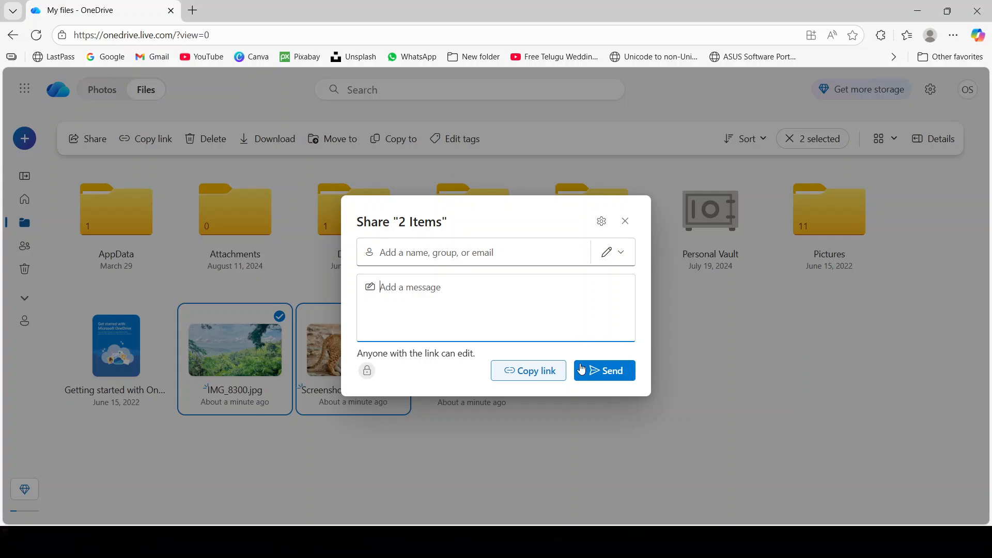
{"action": "left_click", "coordinate": [624, 223]}
{"action": "left_click", "coordinate": [685, 360]}
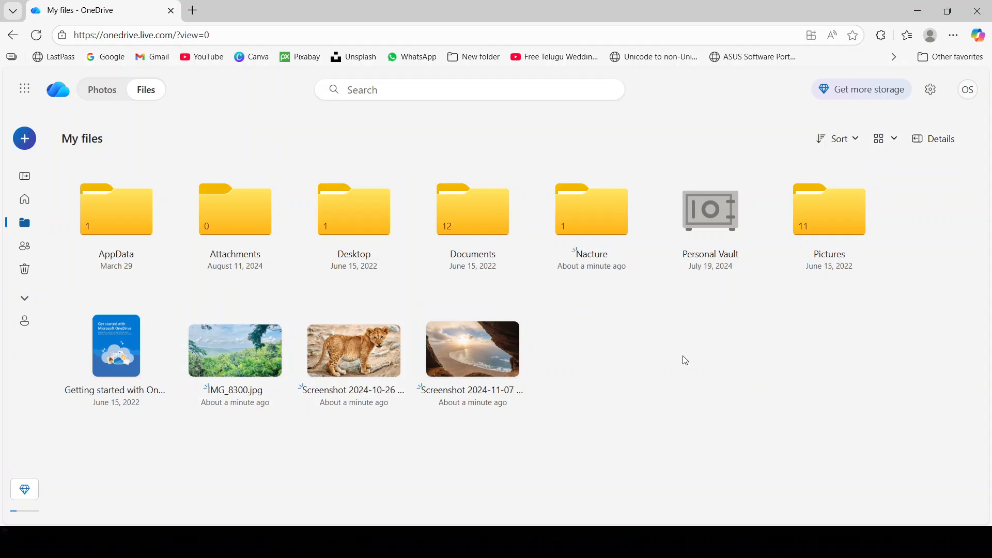